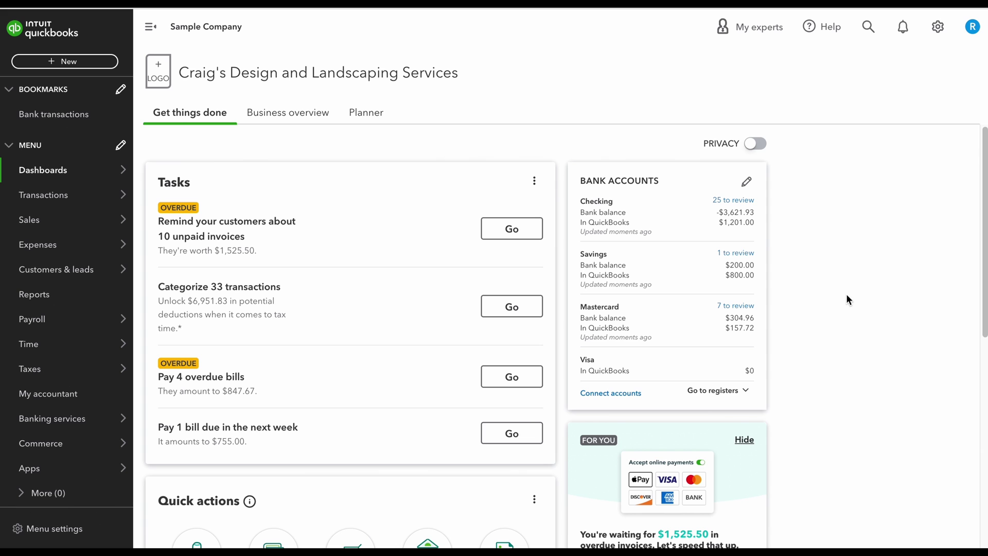
Open the Recurring Transactions list from the Settings menu's Lists section.
{"action": "left_click", "coordinate": [940, 27]}
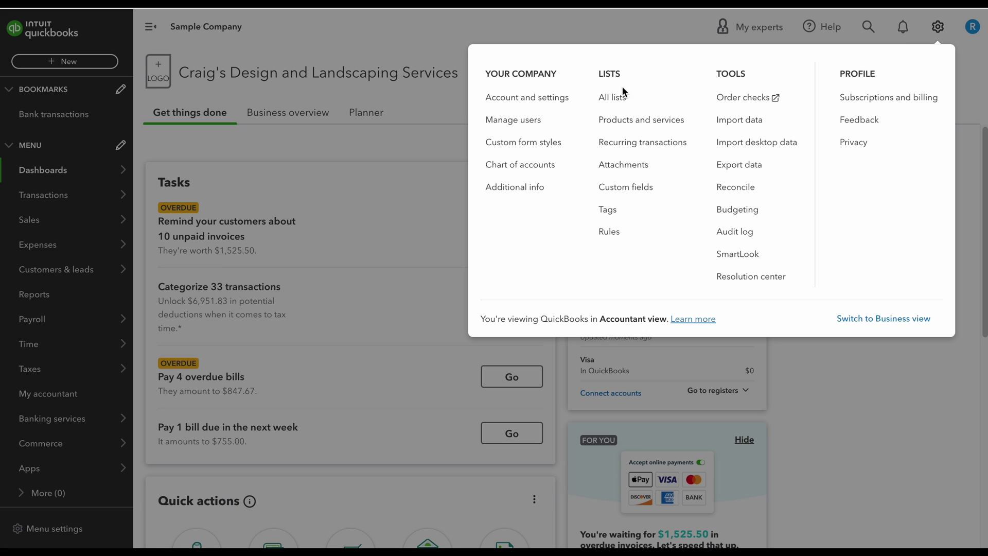
{"action": "left_click", "coordinate": [616, 151]}
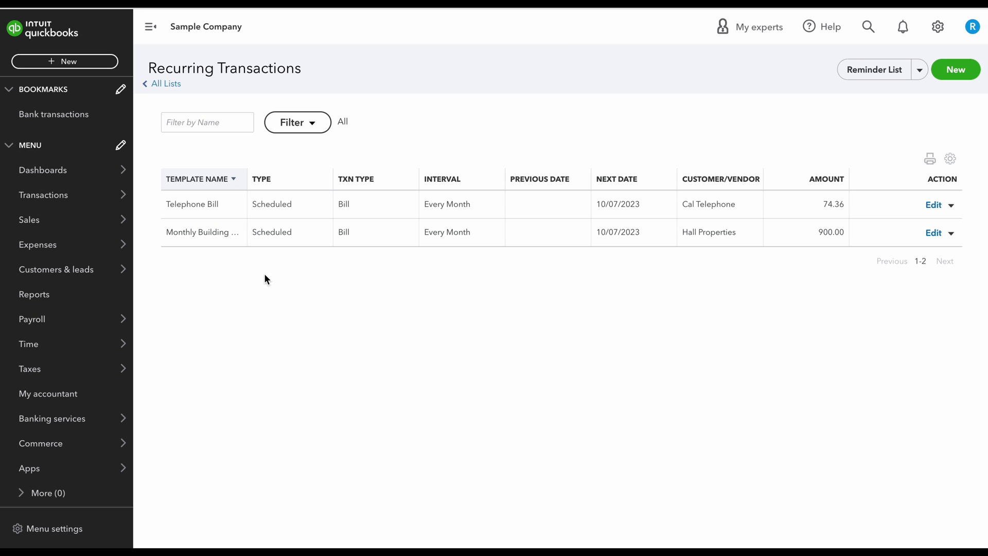
Create a new recurring template with Bill as the transaction type.
{"action": "left_click", "coordinate": [975, 76]}
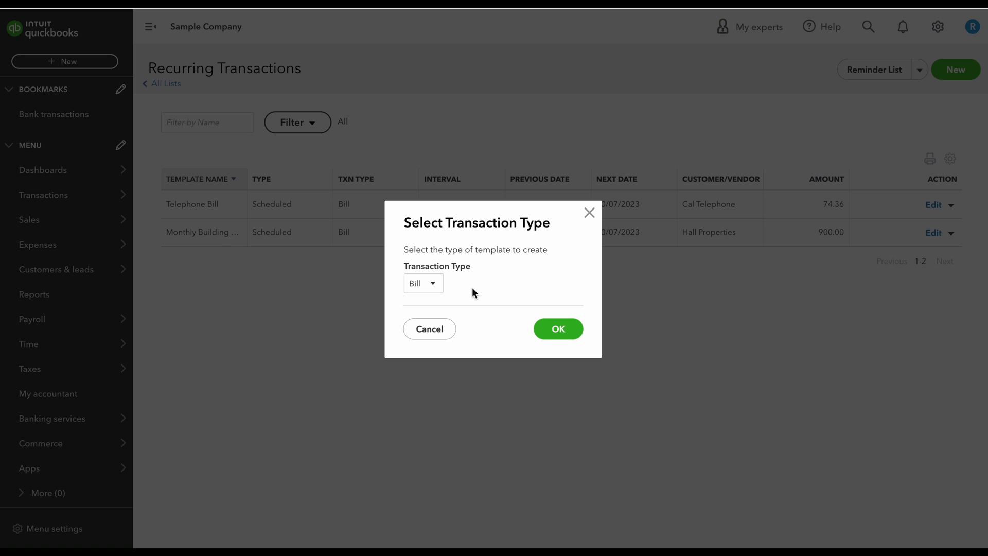
{"action": "left_click", "coordinate": [441, 290]}
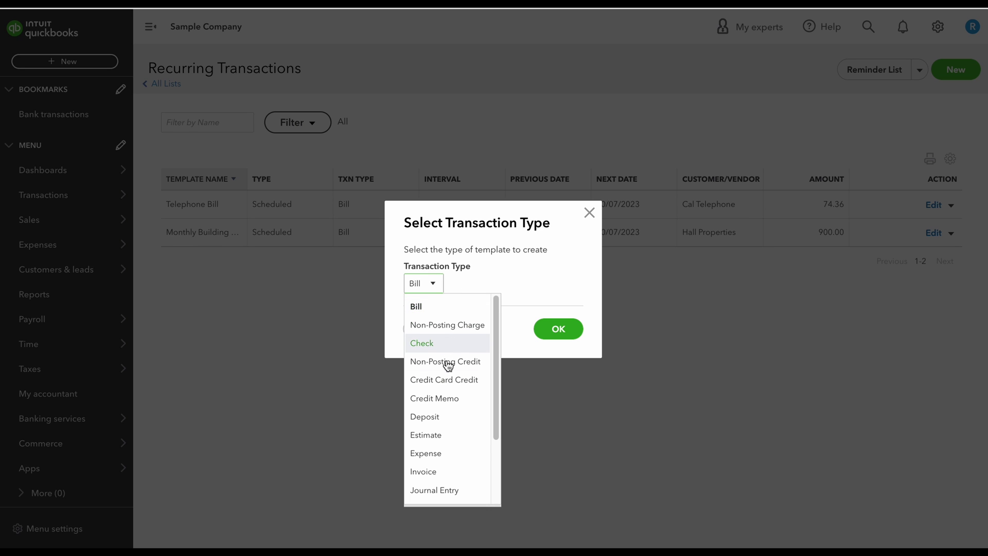
{"action": "scroll", "coordinate": [458, 448], "scroll_direction": "down", "scroll_amount": 3}
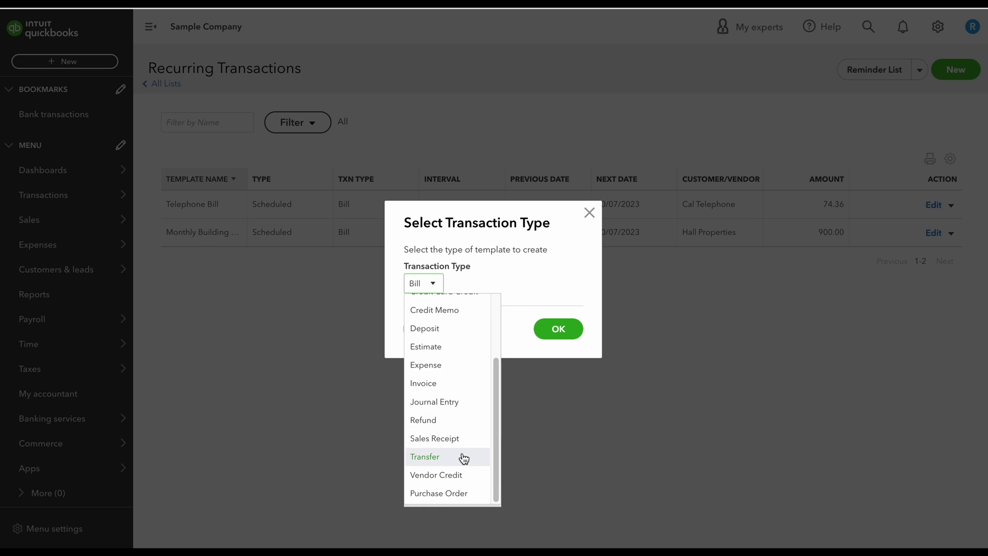
{"action": "scroll", "coordinate": [465, 447], "scroll_direction": "up", "scroll_amount": 3}
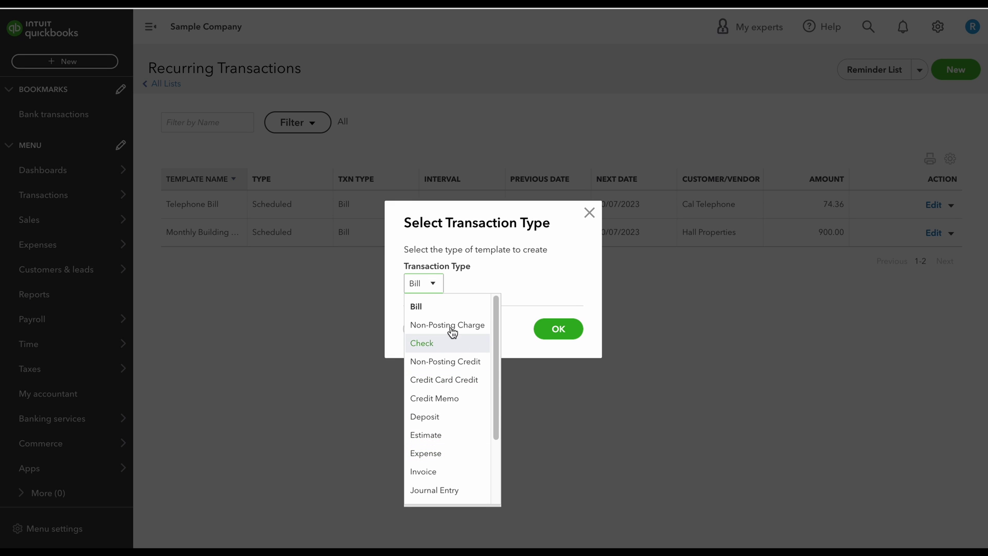
{"action": "left_click", "coordinate": [437, 306]}
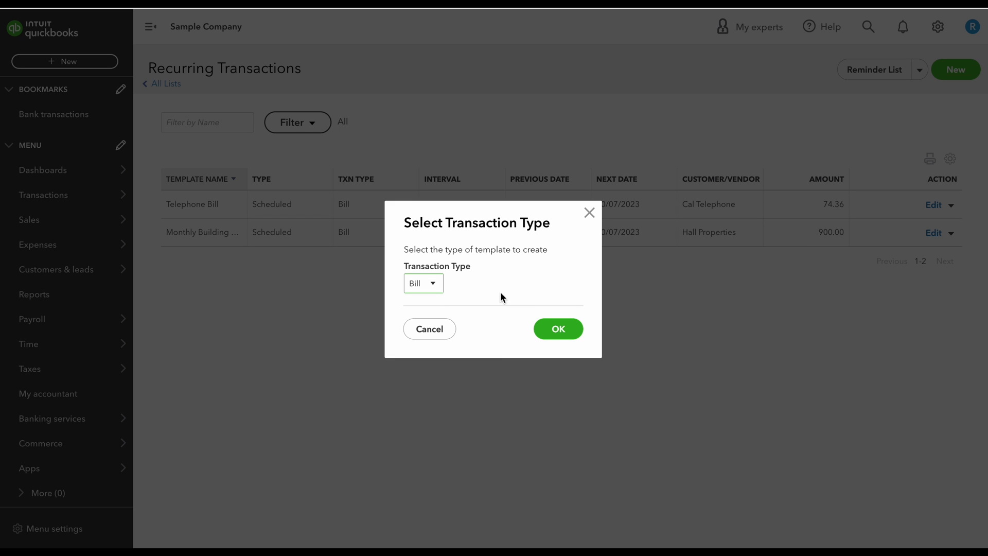
{"action": "left_click", "coordinate": [556, 337]}
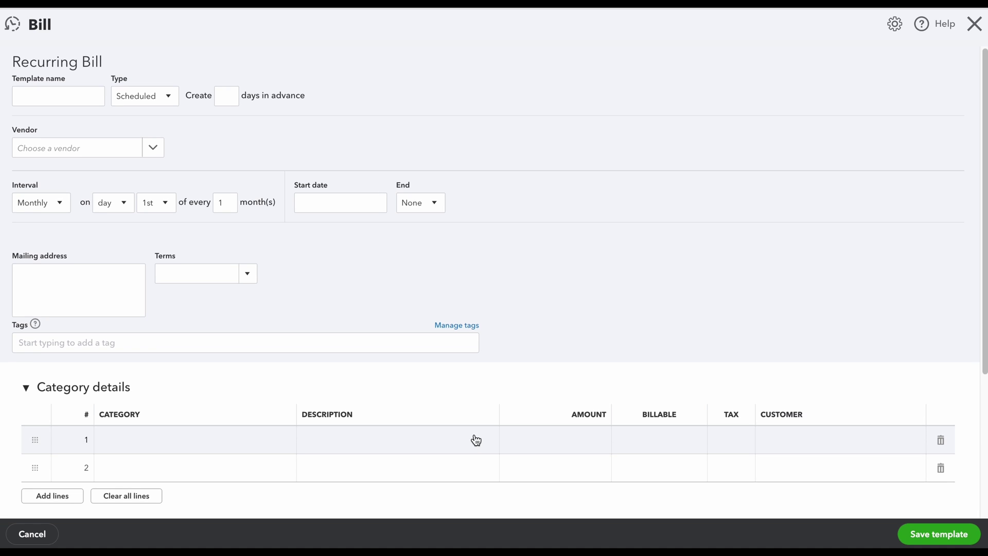
Name the template 'A Rental Monthly Bill', keep it Scheduled, created 0 days in advance.
{"action": "left_click", "coordinate": [69, 100]}
{"action": "type", "text": "A Rental Monthly Bill"}
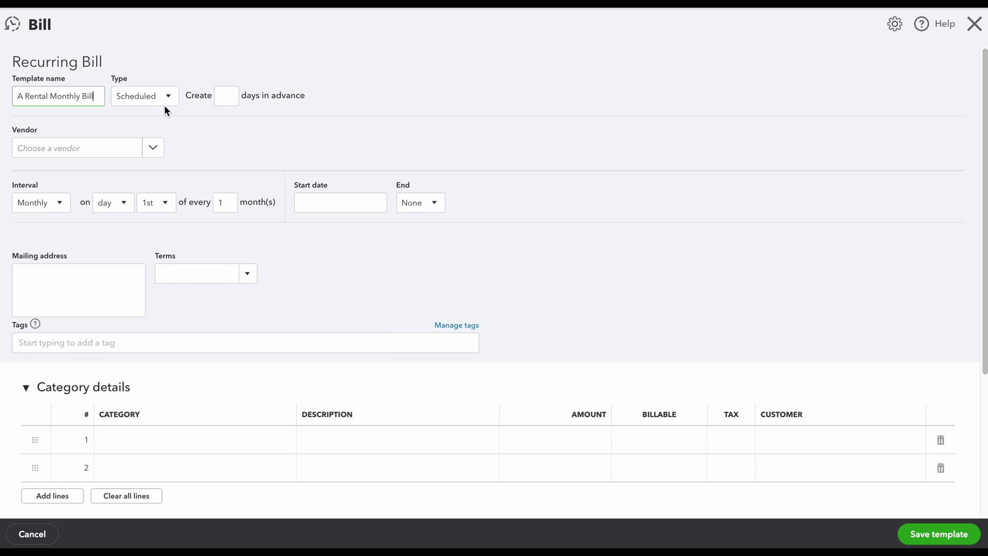
{"action": "left_click", "coordinate": [168, 105]}
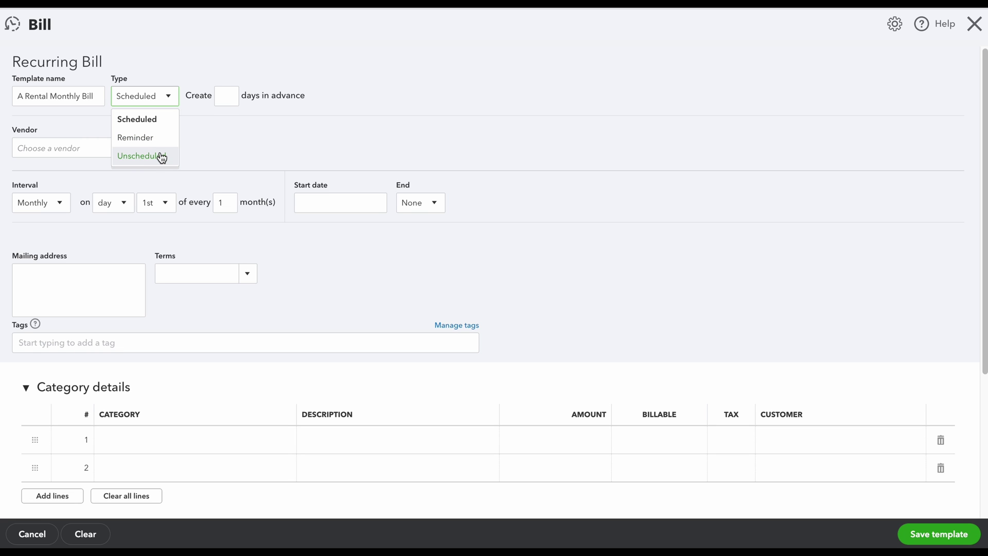
{"action": "left_click", "coordinate": [220, 95]}
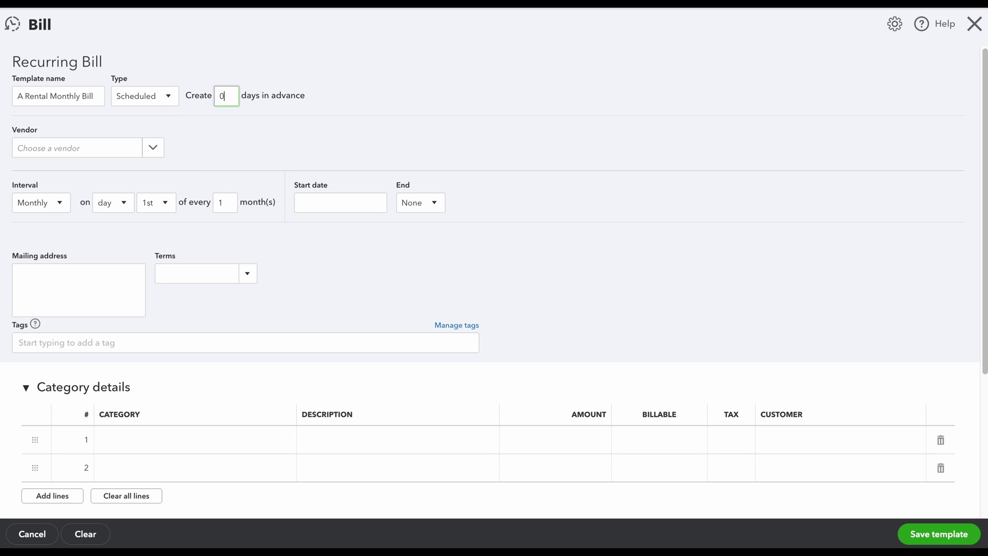
Set vendor A Rental, repeating monthly on the 1st, starting 09/01/2023.
{"action": "left_click", "coordinate": [96, 154]}
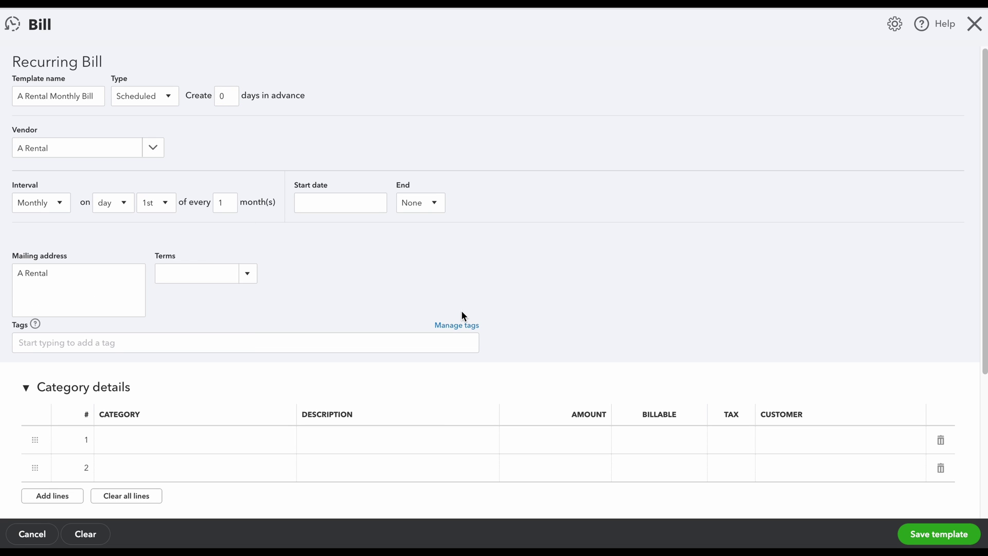
{"action": "left_click", "coordinate": [58, 211]}
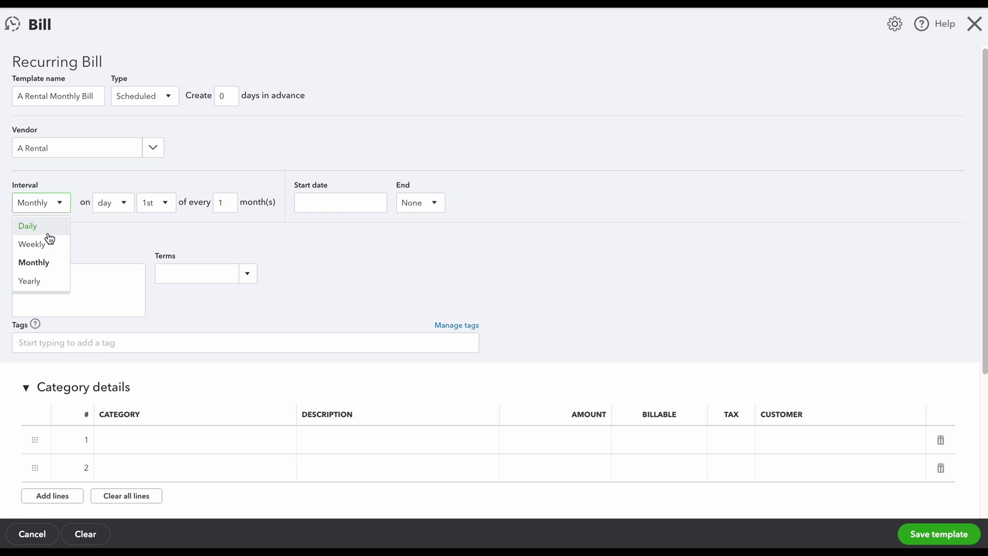
{"action": "left_click", "coordinate": [46, 263]}
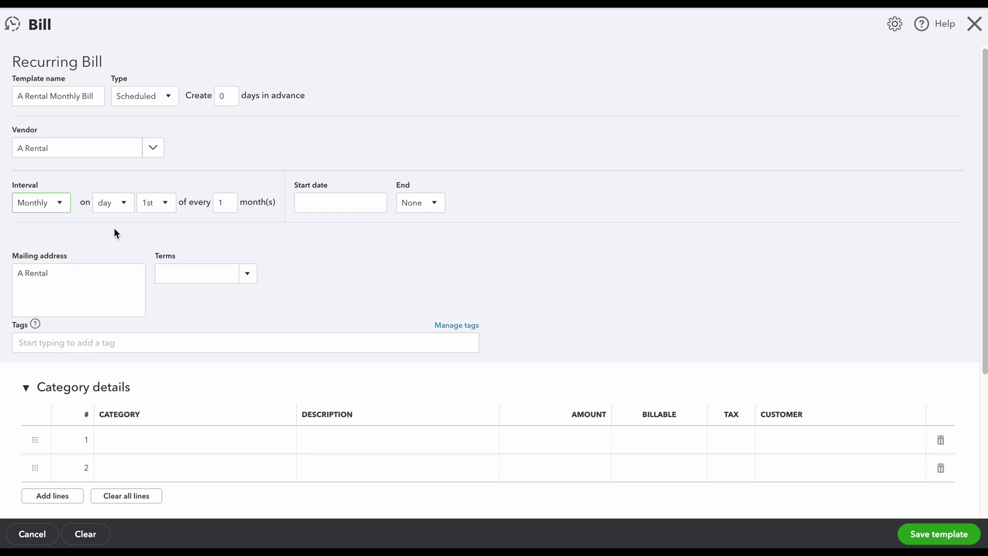
{"action": "left_click", "coordinate": [118, 212]}
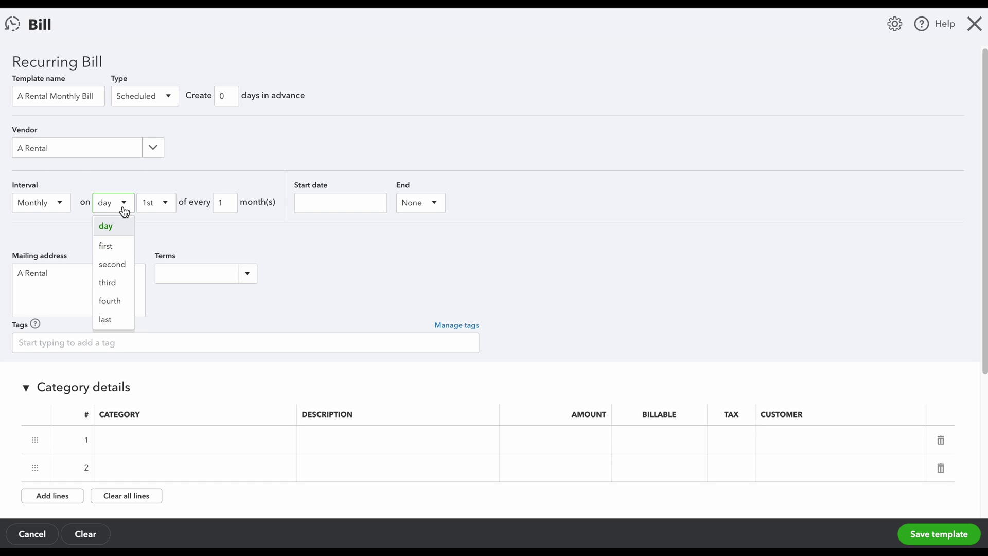
{"action": "left_click", "coordinate": [371, 207]}
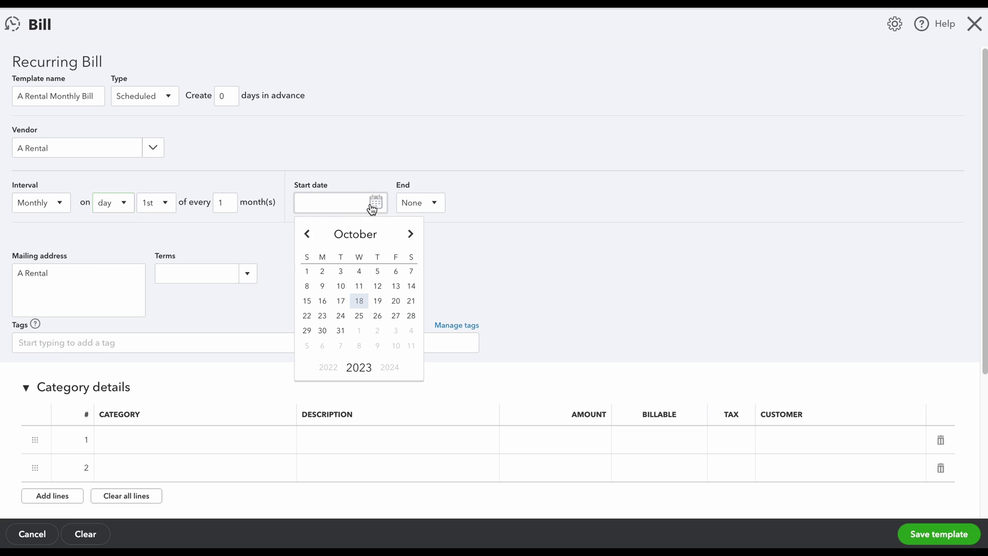
{"action": "left_click", "coordinate": [309, 236]}
{"action": "left_click", "coordinate": [396, 271]}
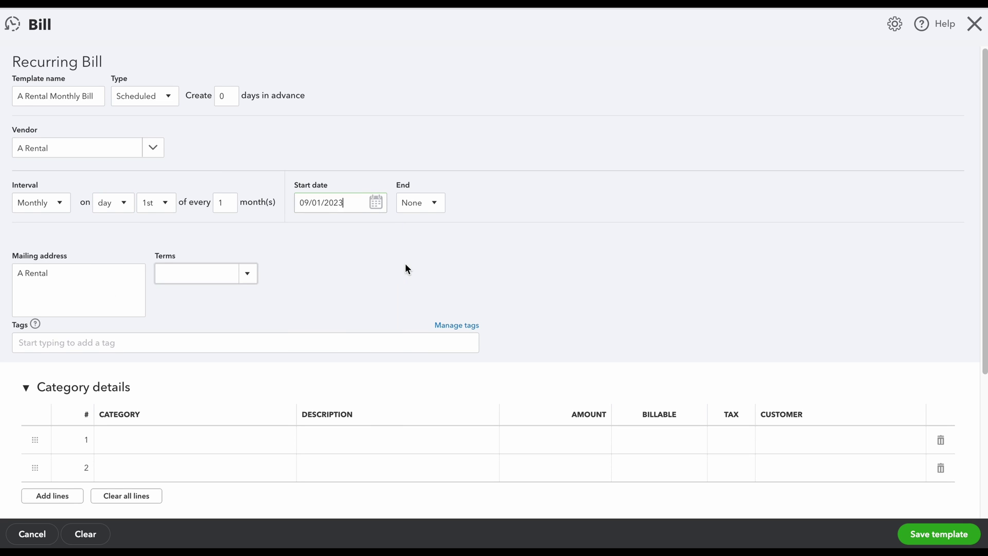
Make the schedule end after 3 occurrences.
{"action": "left_click", "coordinate": [436, 213]}
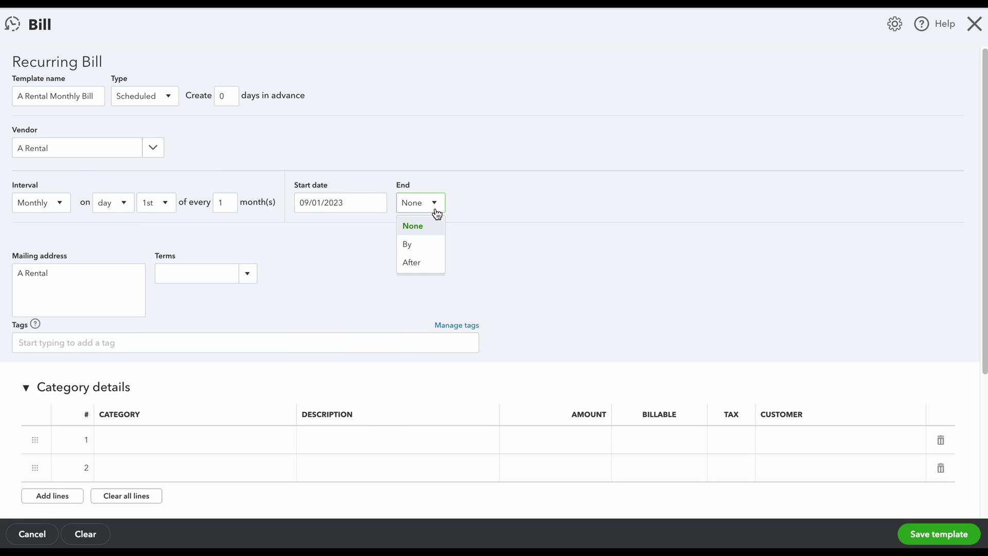
{"action": "left_click", "coordinate": [429, 245]}
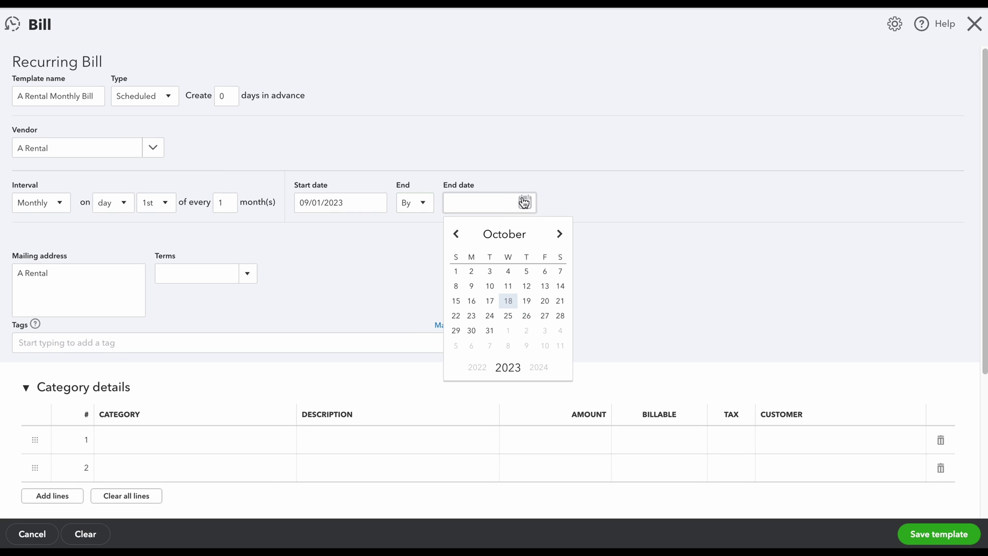
{"action": "left_click", "coordinate": [417, 206]}
{"action": "left_click", "coordinate": [409, 260]}
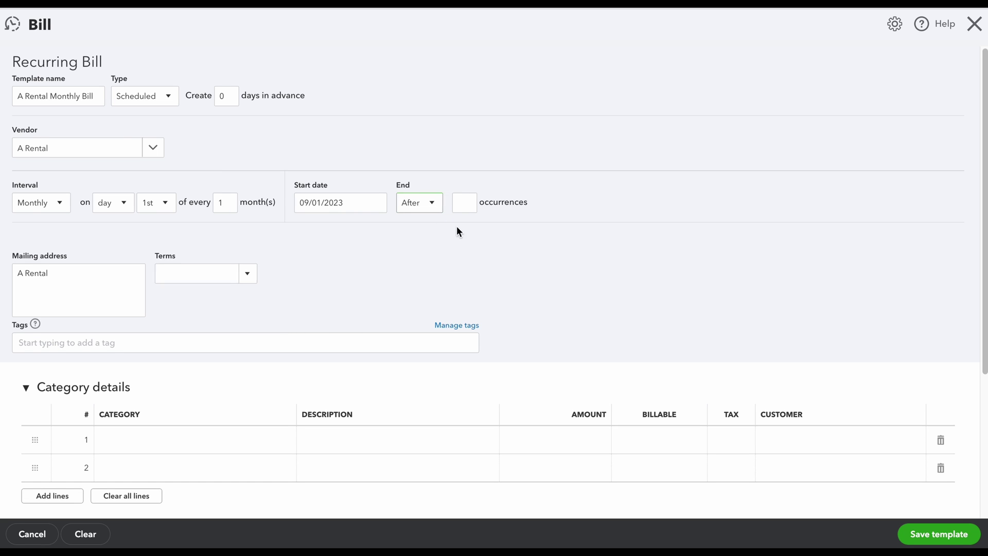
{"action": "left_click", "coordinate": [462, 206]}
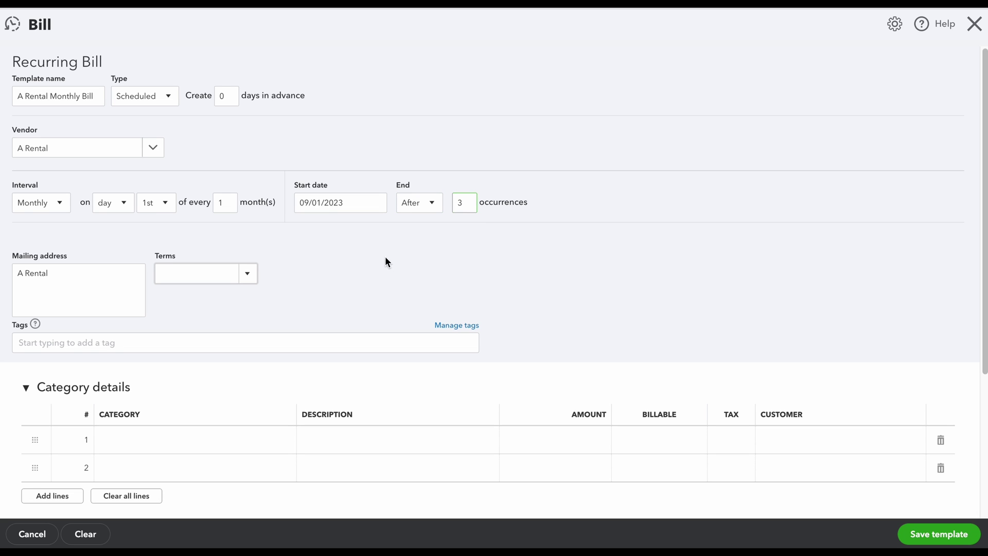
{"action": "key", "text": "Tab"}
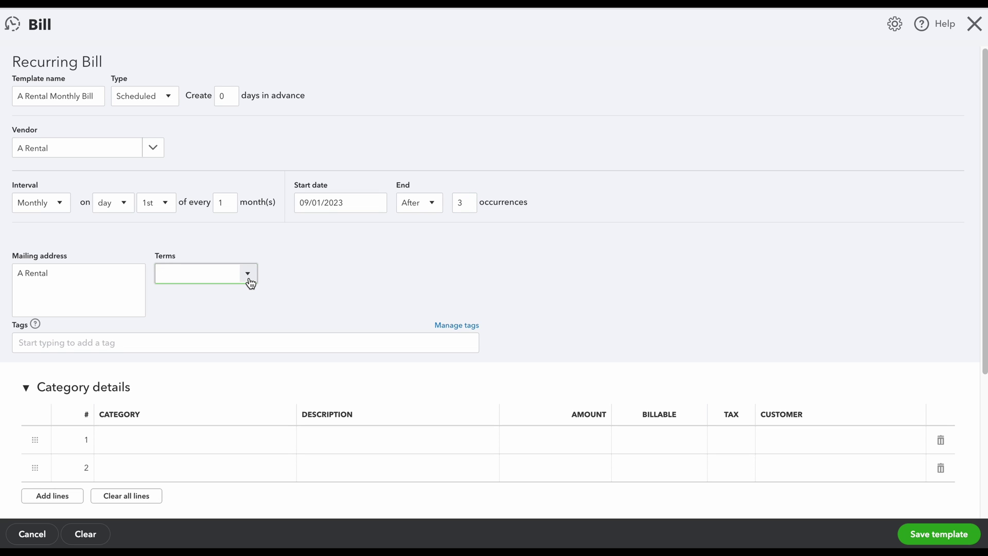
Set terms to Due on receipt and add an Equipment Rental line, 'Monthly Rental Fee', 1200.
{"action": "left_click", "coordinate": [249, 276]}
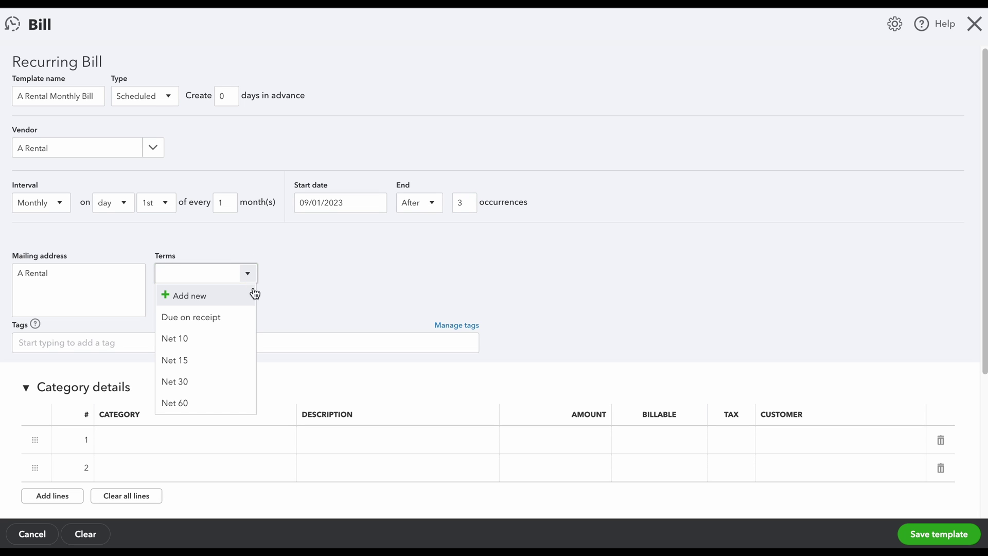
{"action": "left_click", "coordinate": [234, 319]}
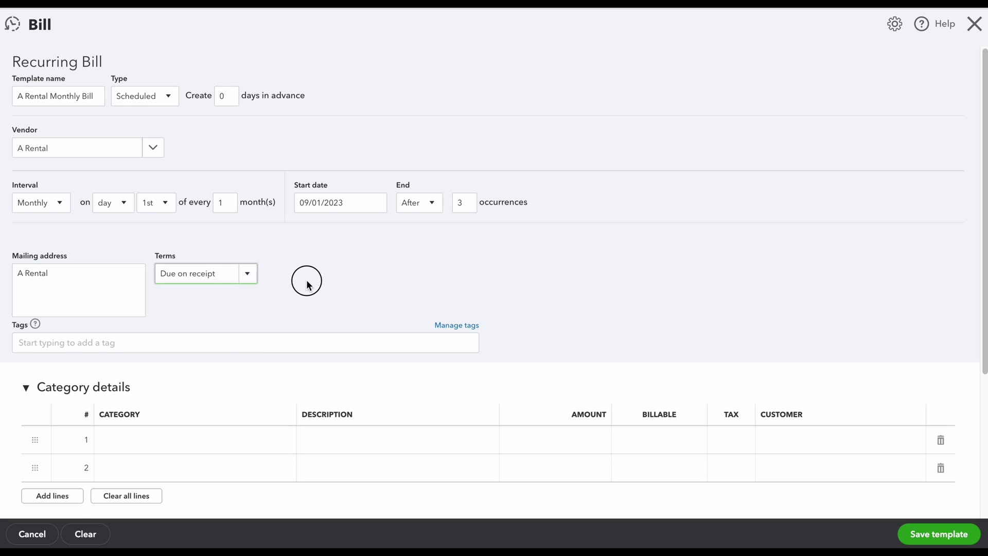
{"action": "left_click", "coordinate": [183, 441]}
{"action": "left_click", "coordinate": [182, 440]}
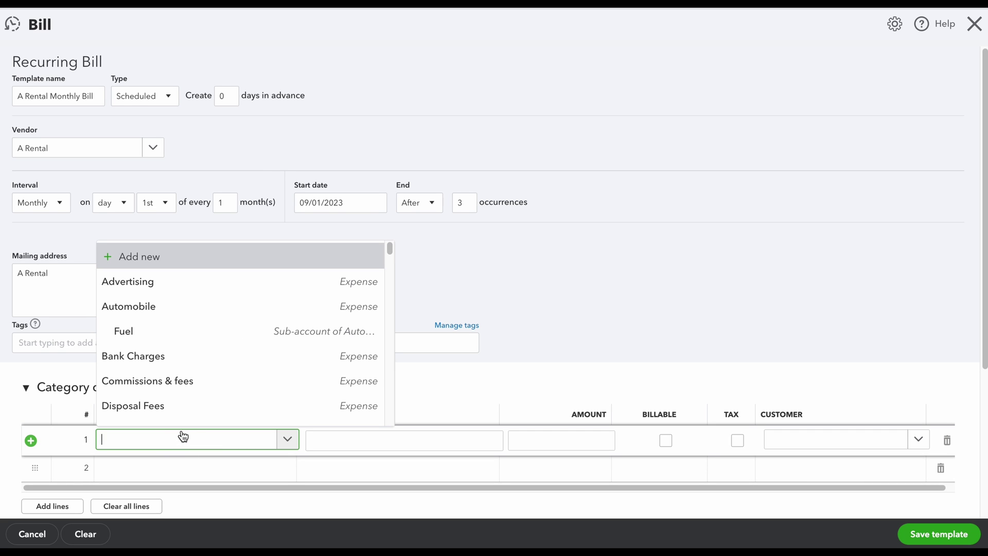
{"action": "left_click", "coordinate": [359, 441]}
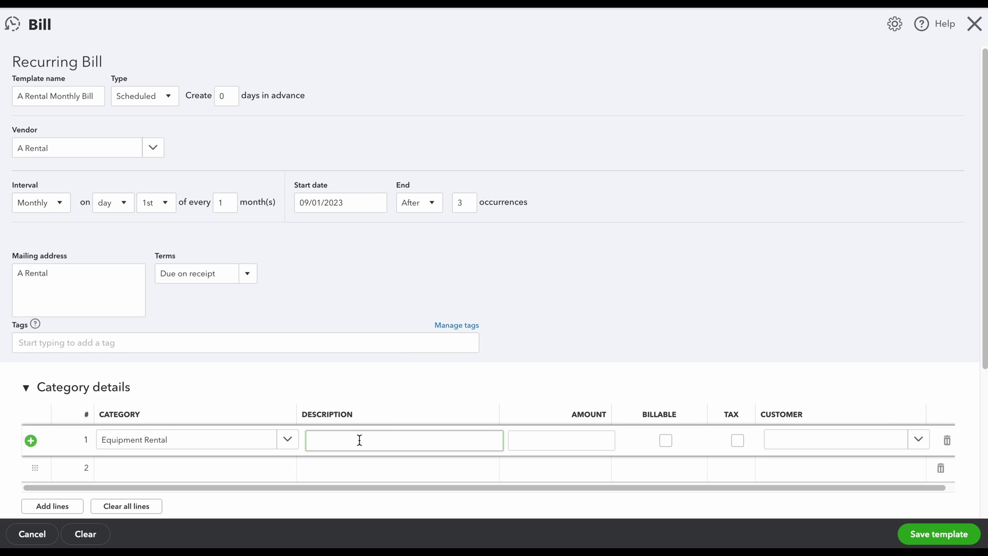
{"action": "type", "text": "Monthly Rental Fee"}
{"action": "key", "text": "Tab"}
{"action": "type", "text": "1200"}
{"action": "left_click", "coordinate": [666, 425]}
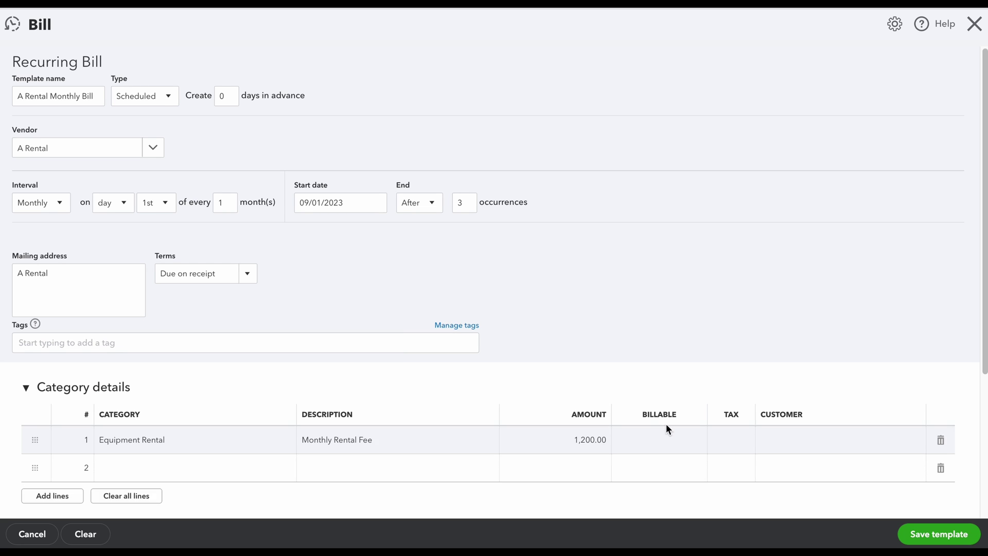
Mark the Equipment Rental line as billable, leaving the customer blank.
{"action": "left_click", "coordinate": [658, 451]}
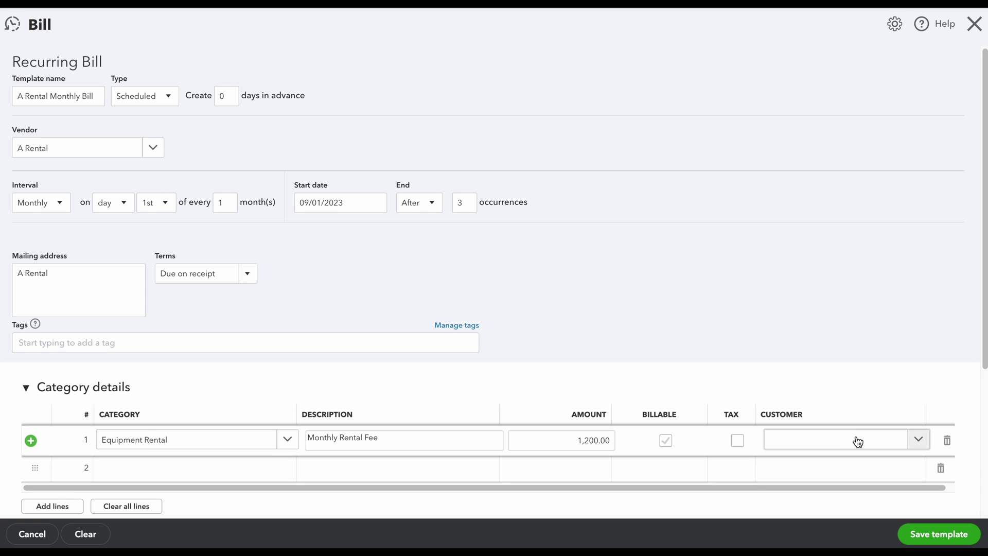
{"action": "left_click", "coordinate": [854, 332]}
{"action": "scroll", "coordinate": [858, 370], "scroll_direction": "down", "scroll_amount": 1}
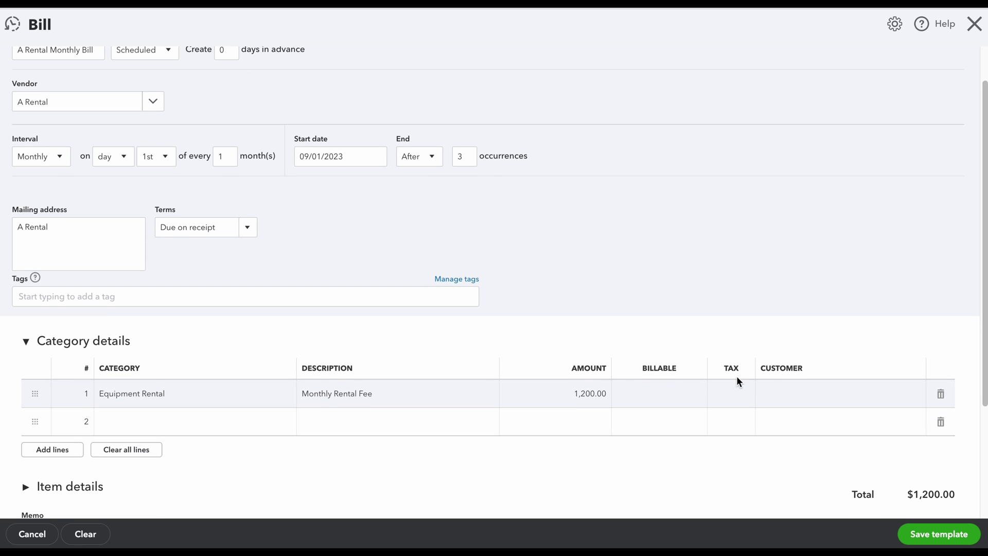
{"action": "scroll", "coordinate": [739, 382], "scroll_direction": "up", "scroll_amount": 1}
{"action": "left_click", "coordinate": [674, 447]}
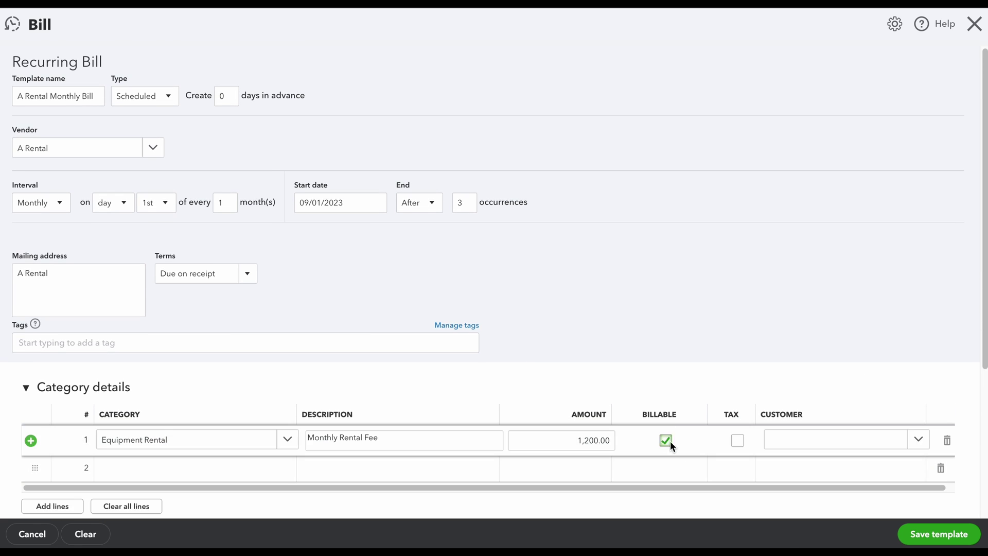
{"action": "left_click", "coordinate": [808, 443]}
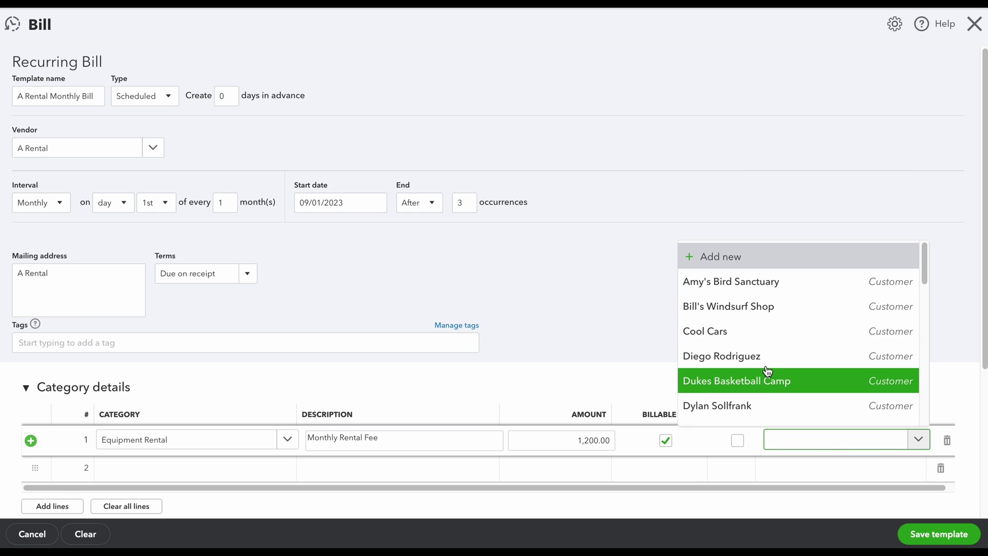
{"action": "left_click", "coordinate": [666, 399]}
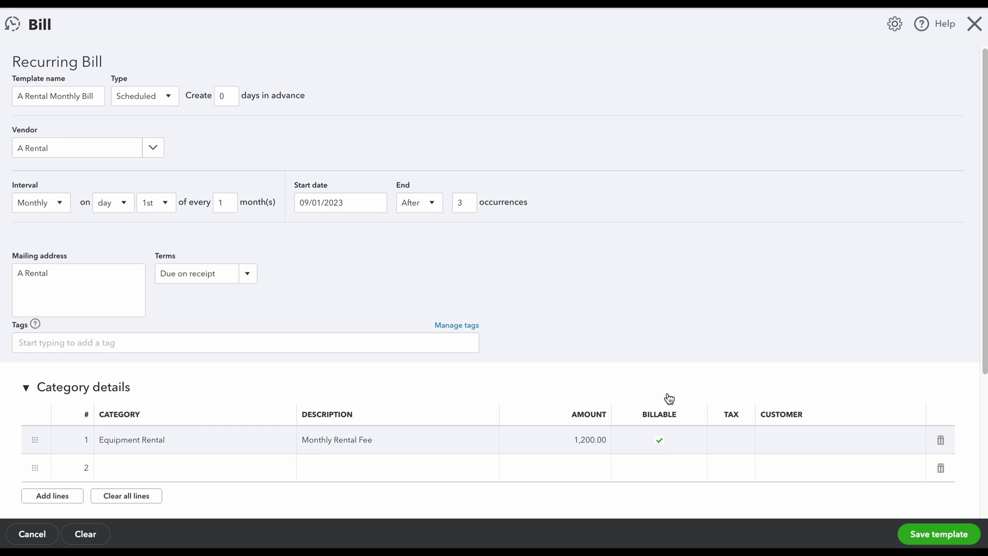
{"action": "left_click", "coordinate": [663, 445]}
{"action": "scroll", "coordinate": [752, 356], "scroll_direction": "down", "scroll_amount": 4}
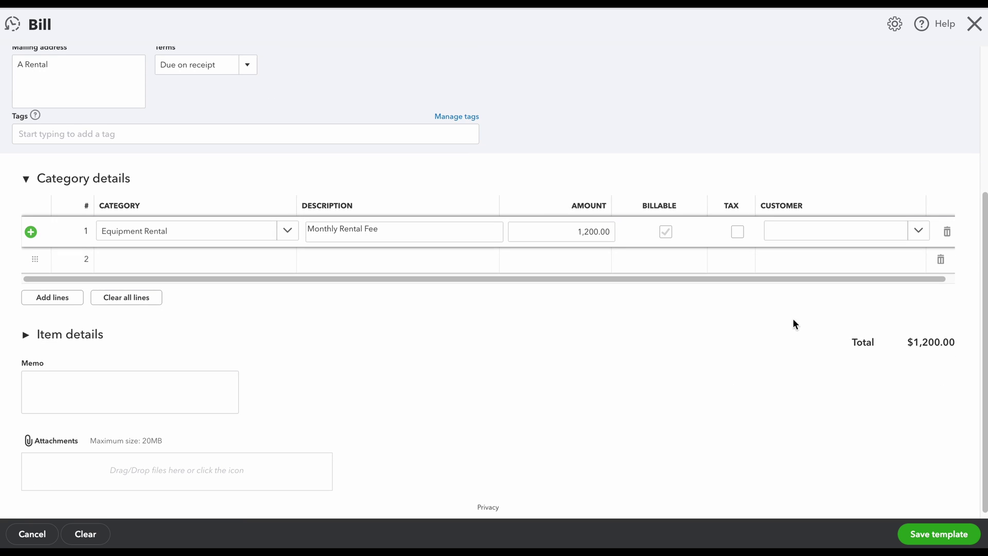
Save the A Rental Monthly Bill recurring template.
{"action": "left_click", "coordinate": [743, 387]}
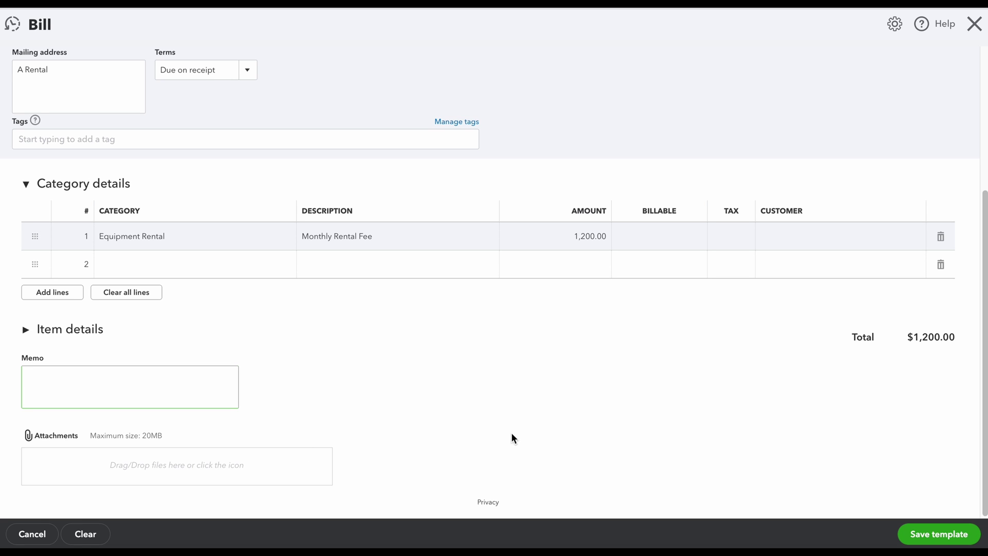
{"action": "left_click", "coordinate": [939, 534]}
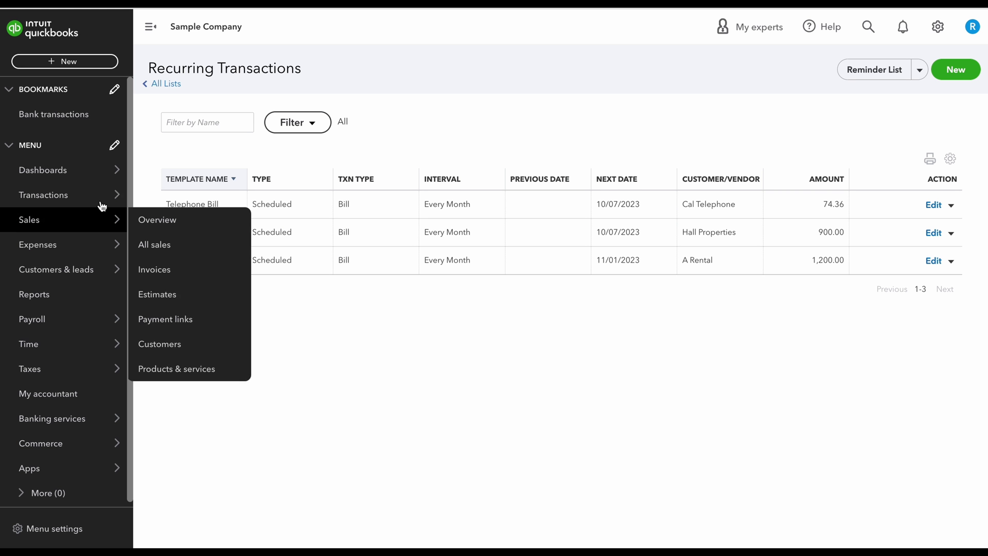
{"action": "mouse_move", "coordinate": [91, 199]}
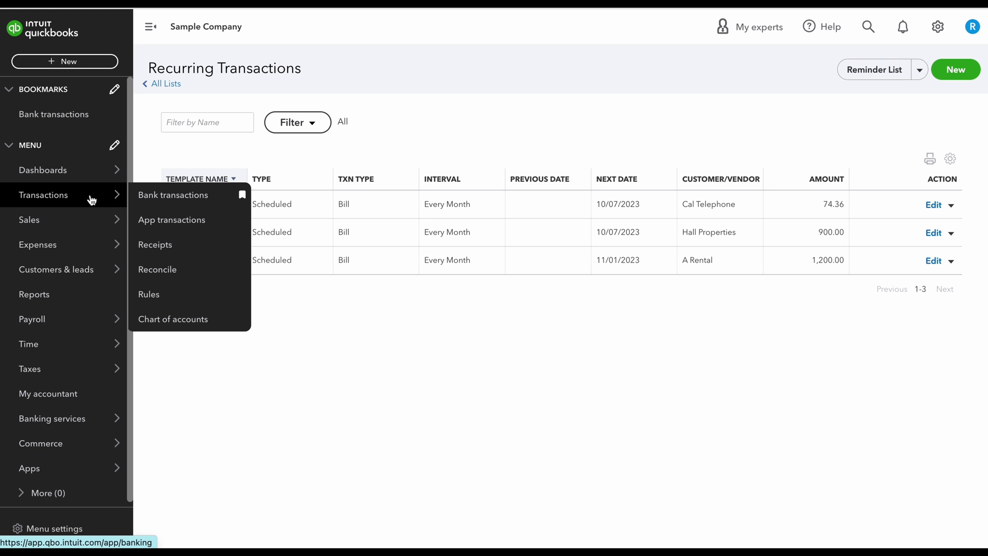
Match the 10/18/2023 A Rental $1,200.00 bank transaction to the bill.
{"action": "left_click", "coordinate": [178, 195]}
{"action": "scroll", "coordinate": [715, 332], "scroll_direction": "down", "scroll_amount": 3}
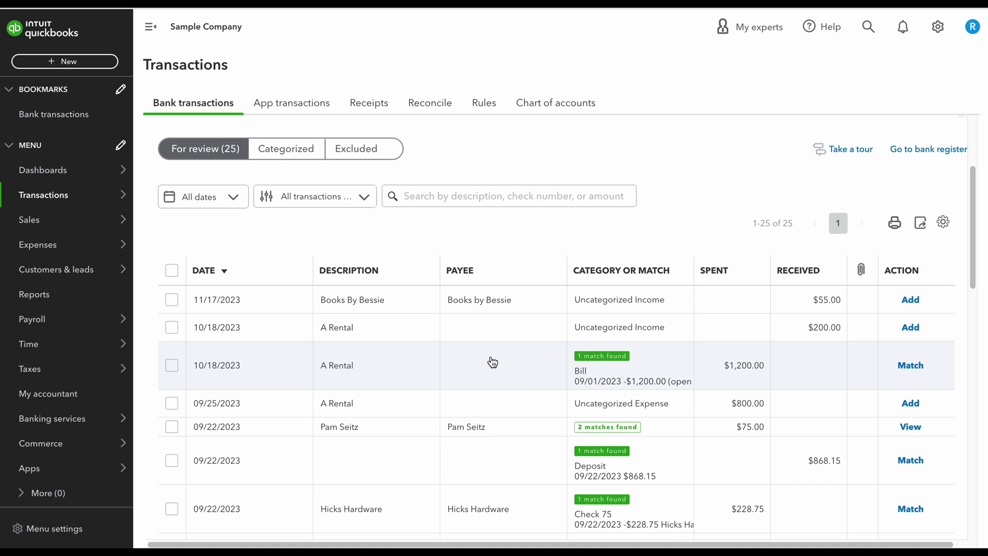
{"action": "left_click", "coordinate": [910, 366]}
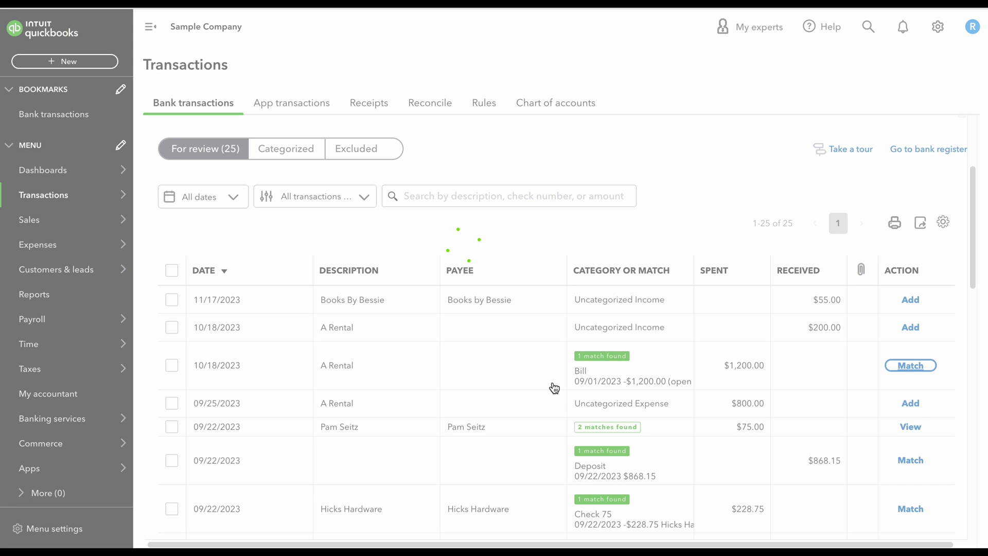